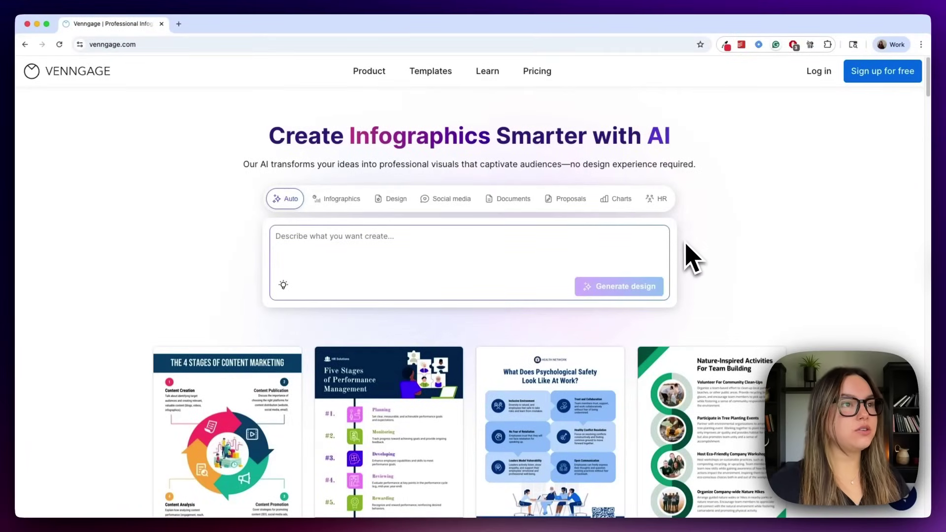
Step: Choose Poster as the design type and paste the company culture poster prompt
click(396, 198)
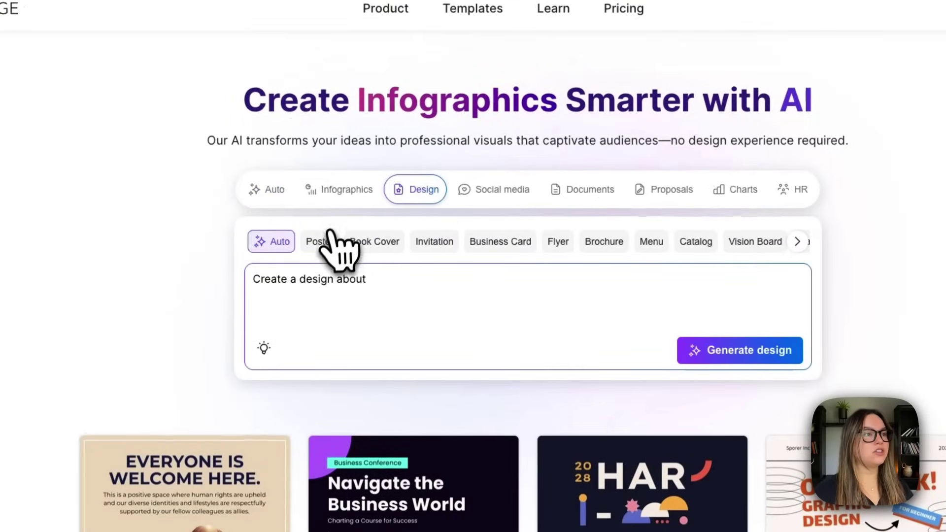
click(325, 242)
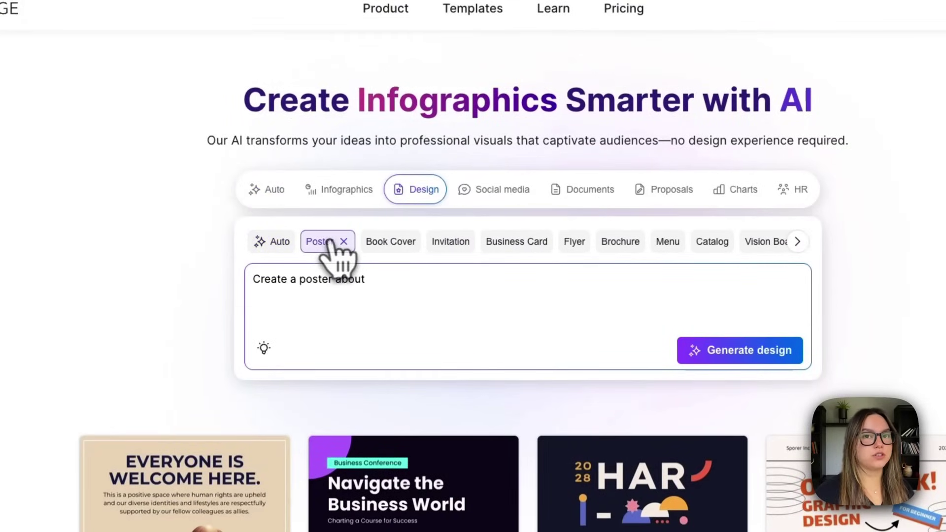
click(348, 279)
text(Create a professional, visually engaging company culture poster featuring the core values of teamwork, innovation, and integrity. The design should be modern and clean, with bold typography, inspirational messaging, and space for branded visuals. Include a motivational headline, short value-driven statements, and supportive corporate-style illustrations that reflect collaboration and trust in a workplace setting.)
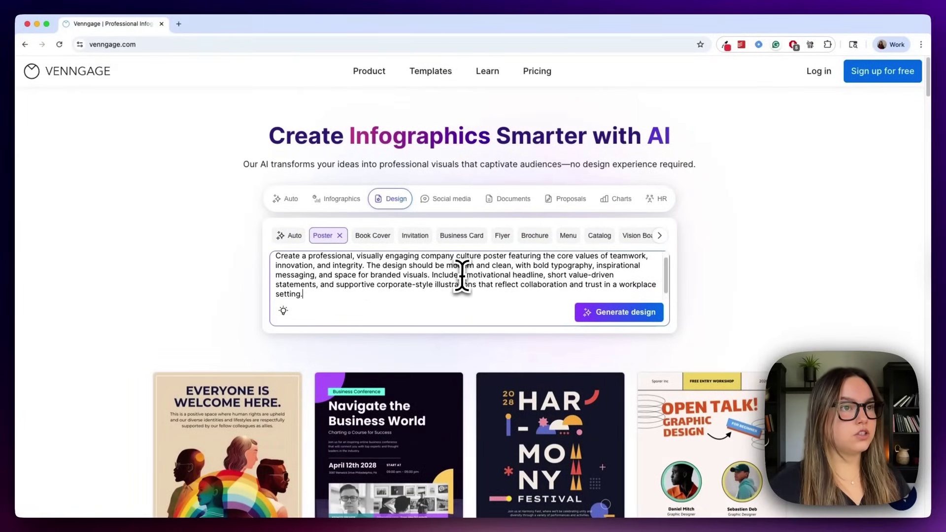
scroll(451, 277, down, 1)
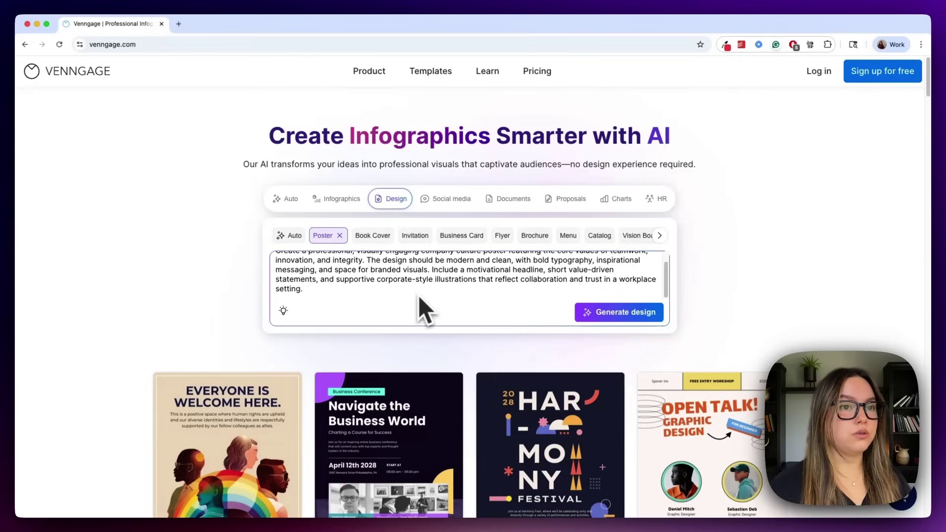
Step: Generate the poster from the prompt in the AI Design Generator
click(619, 312)
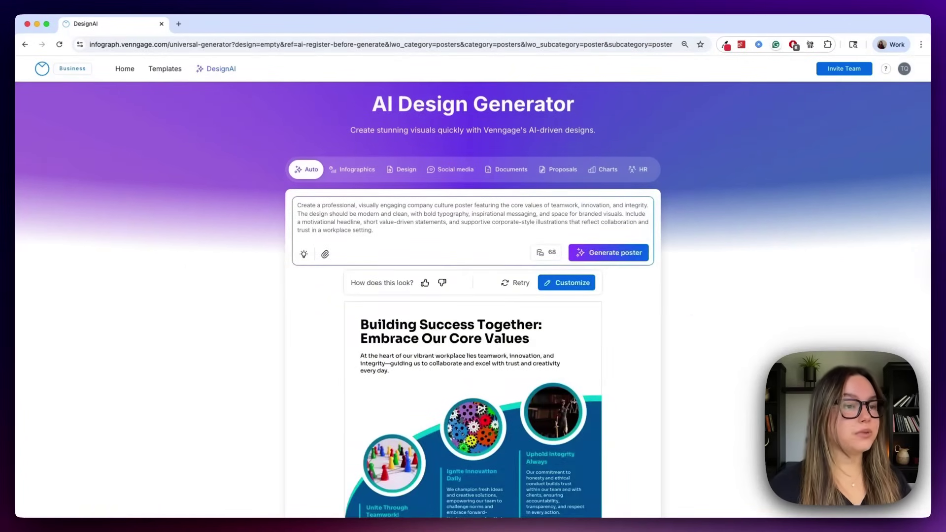
scroll(473, 333, down, 2)
scroll(473, 333, down, 3)
scroll(473, 333, down, 2)
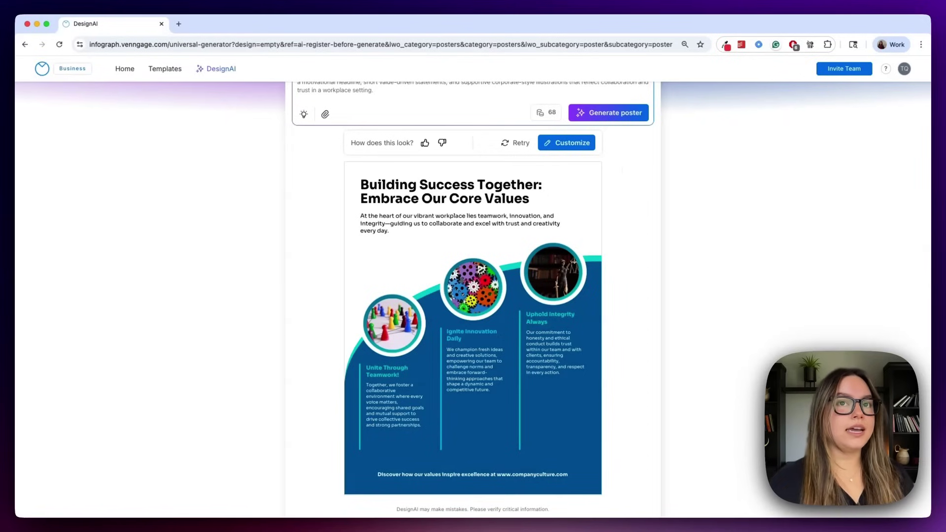
Step: Customize the poster and start replacing the integrity circle photo via the AI Image Generator
click(573, 142)
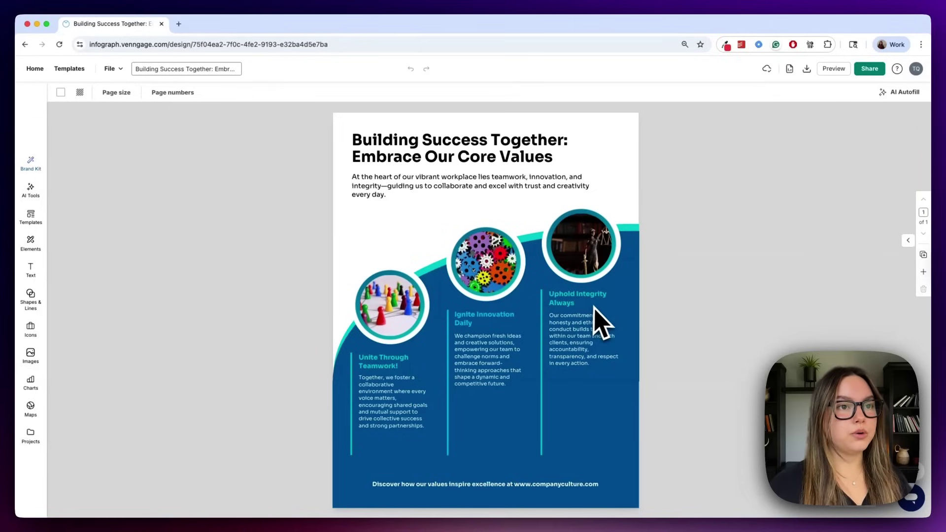
click(583, 245)
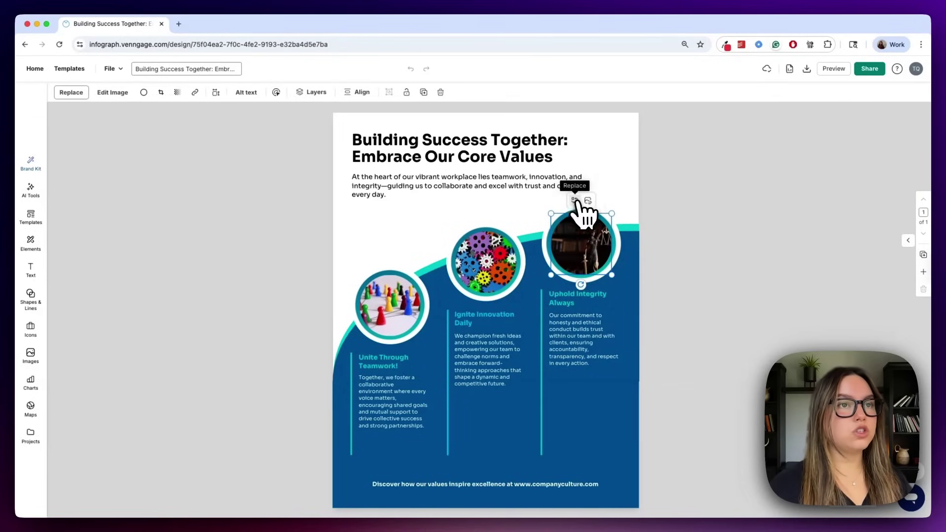
click(588, 201)
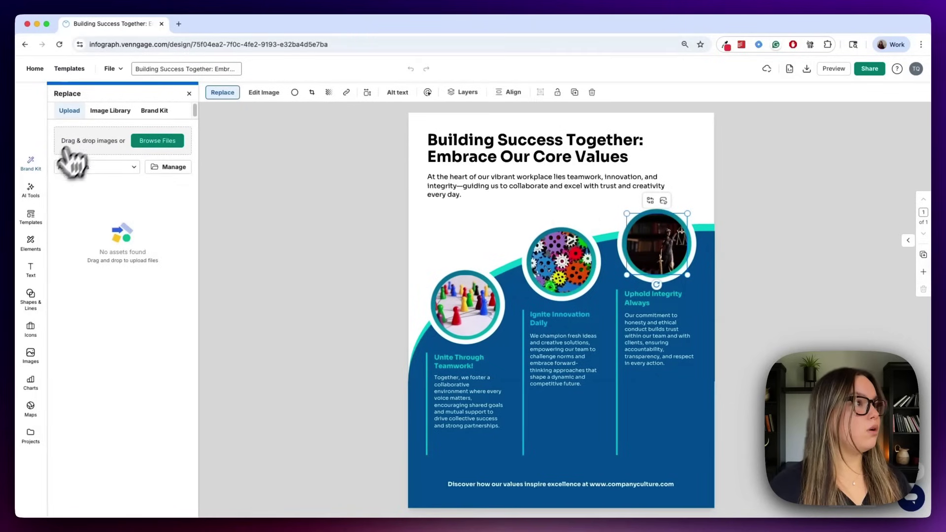
click(111, 110)
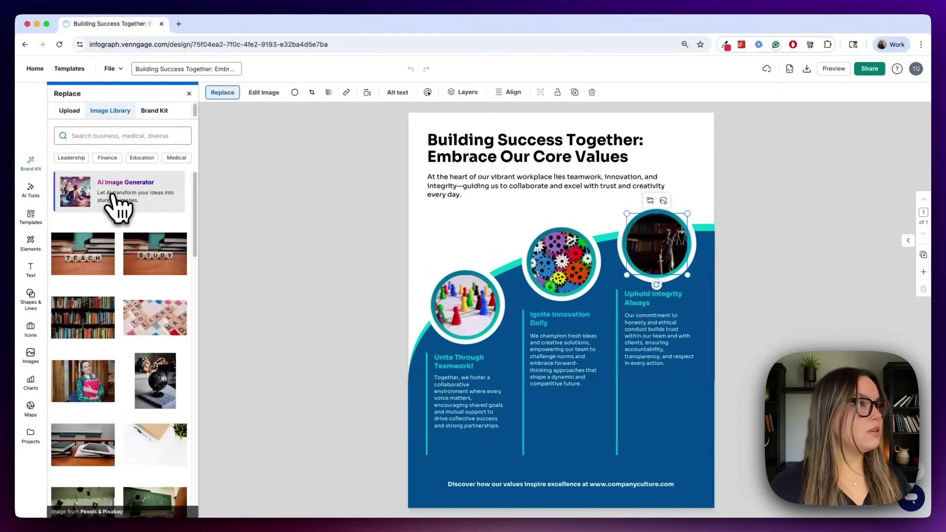
click(117, 200)
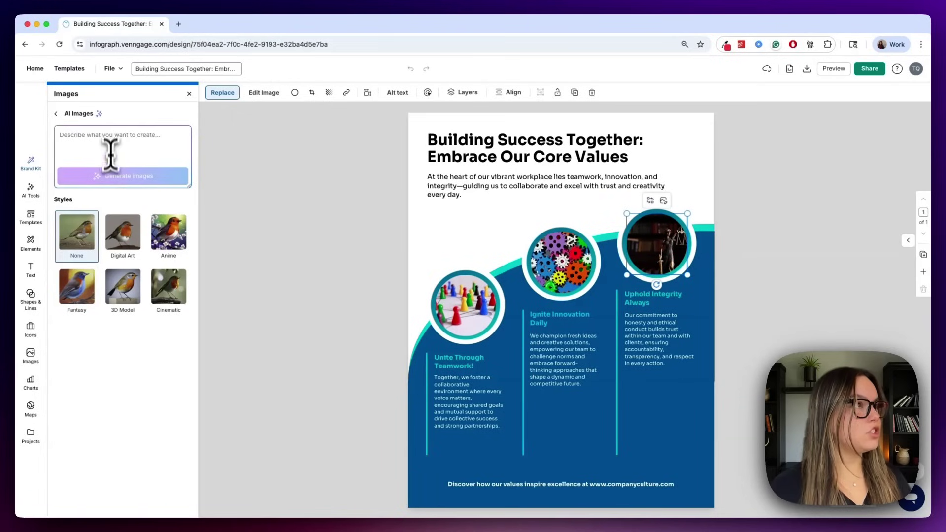
text(tea)
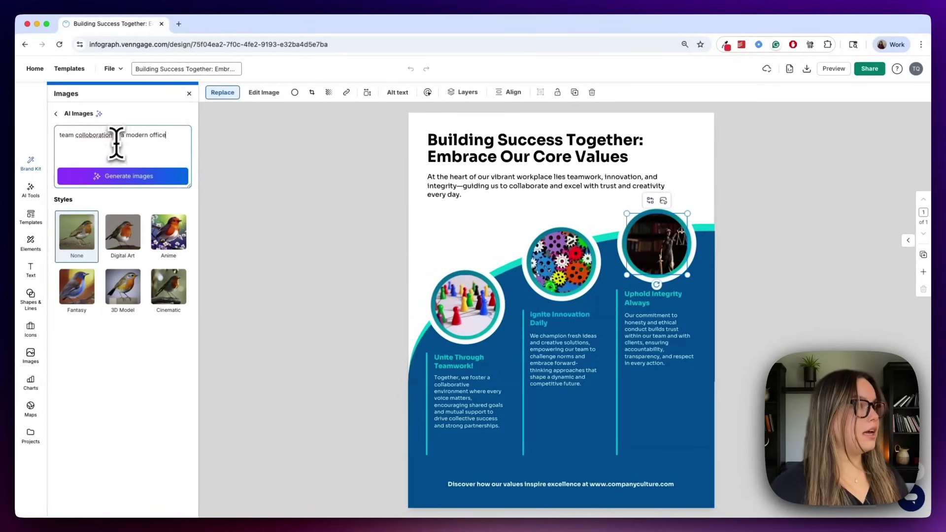
Step: Generate cinematic 'team collaboration in an office' images and place the first one in the circle
click(168, 288)
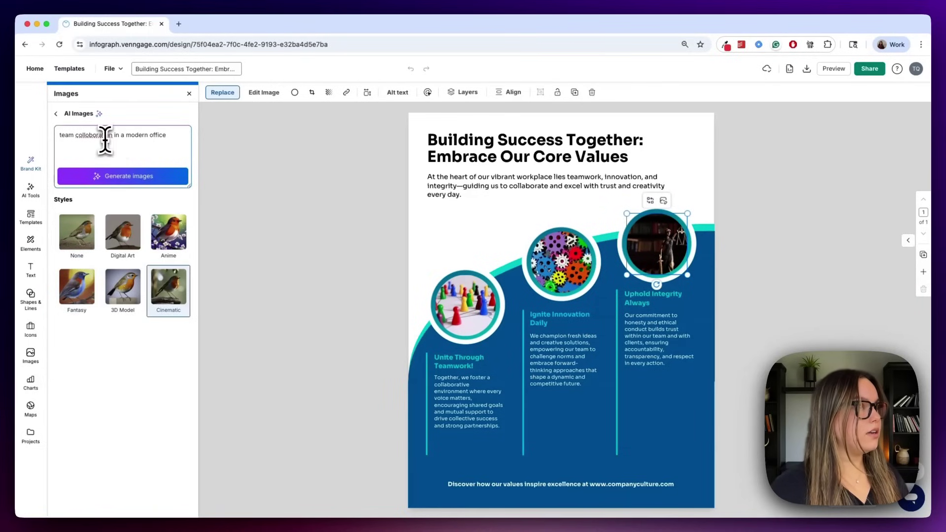
right_click(106, 135)
click(119, 132)
click(131, 176)
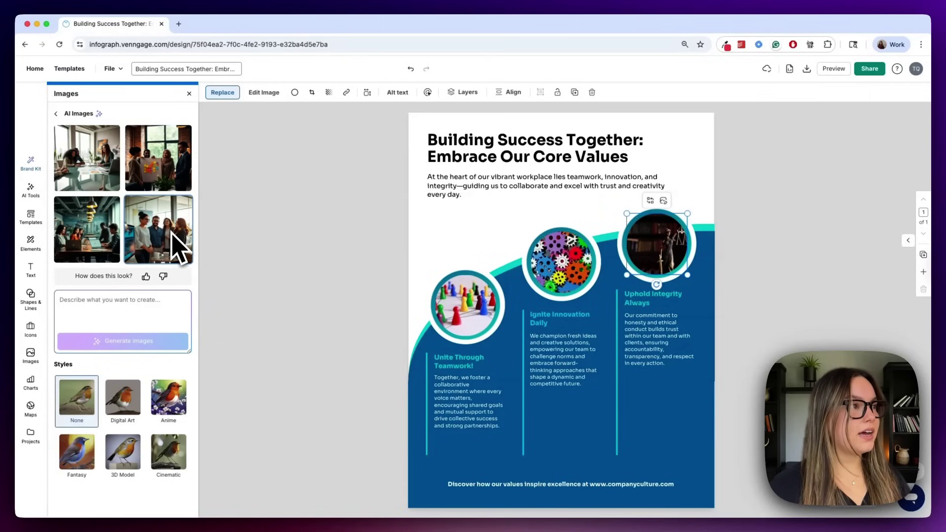
click(86, 158)
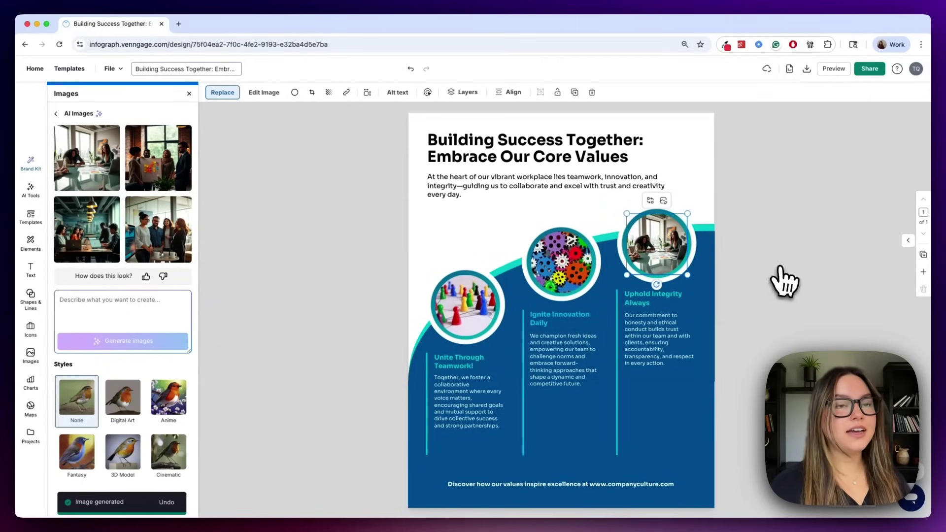
Step: Reposition and slightly shrink the new circular office image
drag(677, 247, 667, 255)
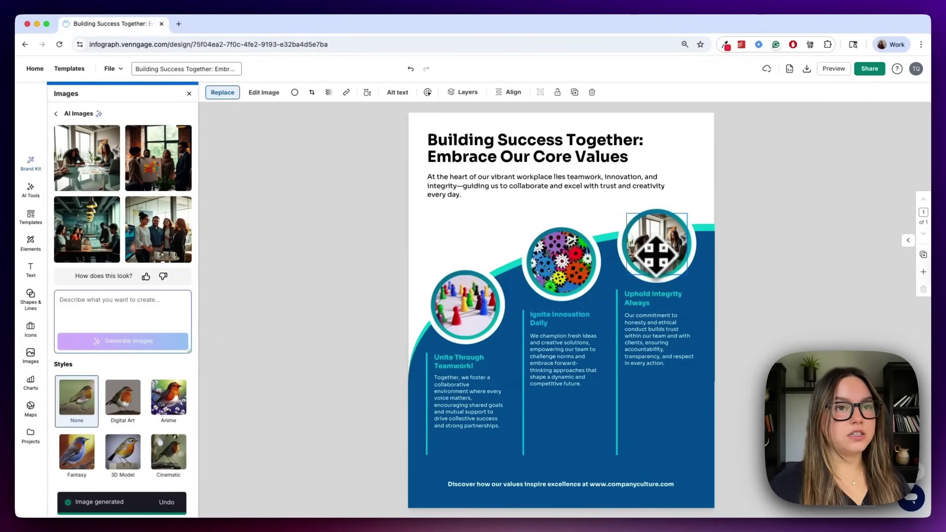
click(667, 255)
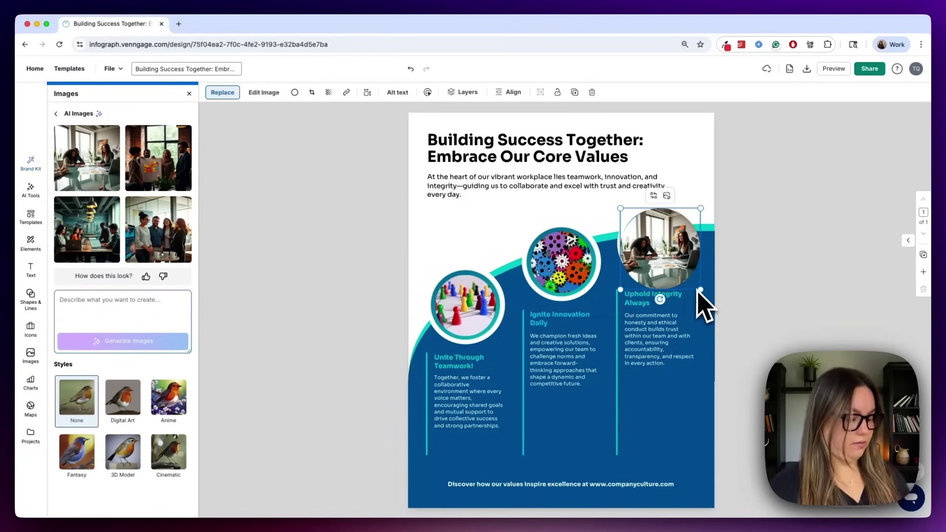
drag(700, 290, 687, 276)
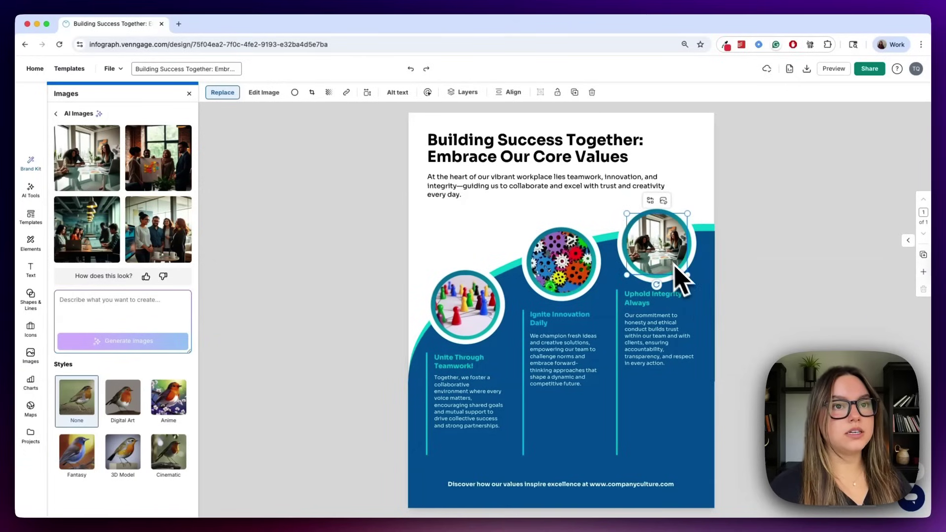
click(719, 299)
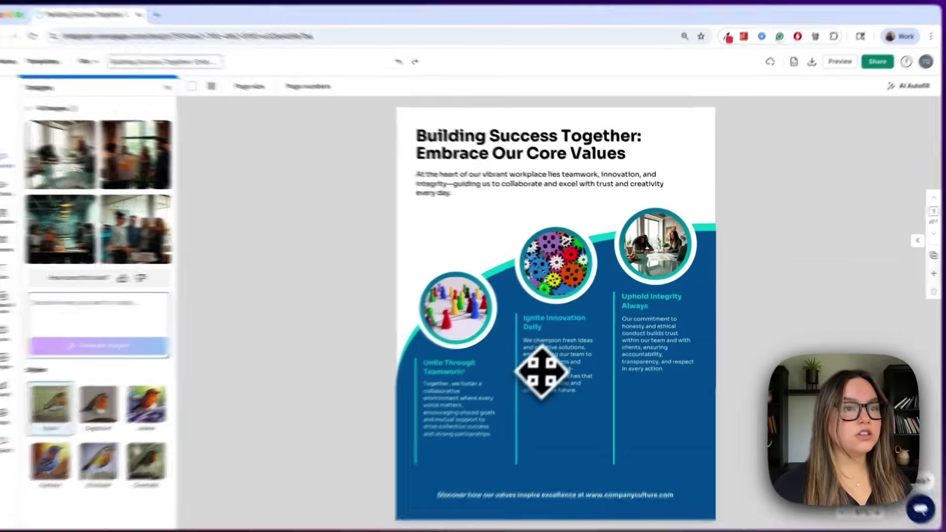
Step: AI-rewrite the Ignite Innovation Daily paragraph with Make more professional and replace it
click(547, 367)
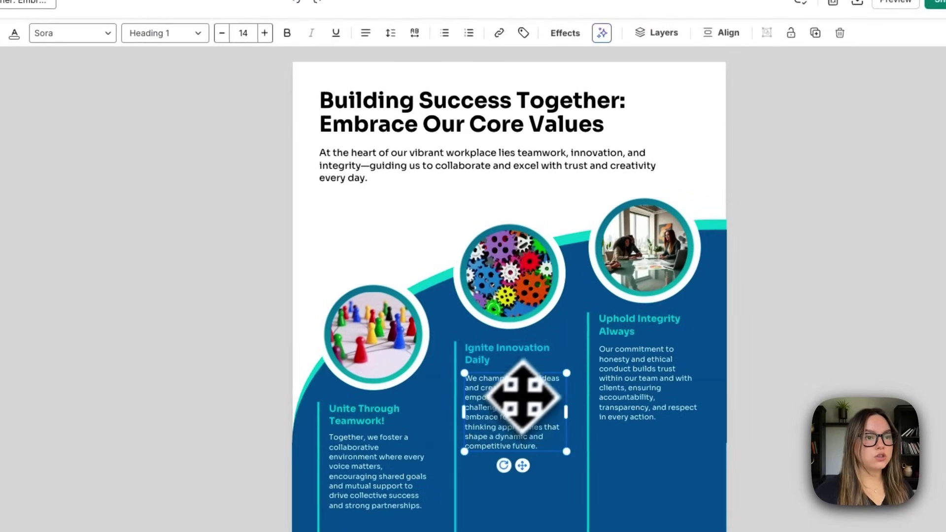
click(603, 34)
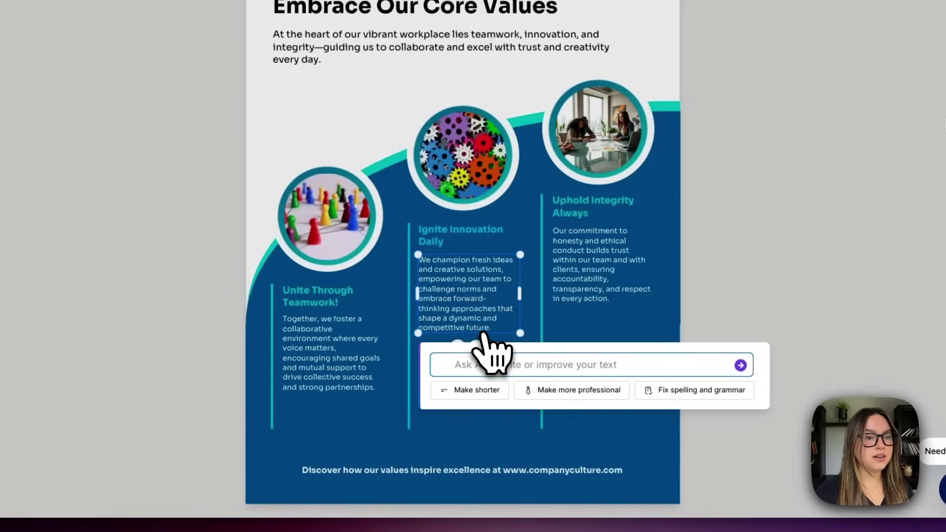
click(569, 390)
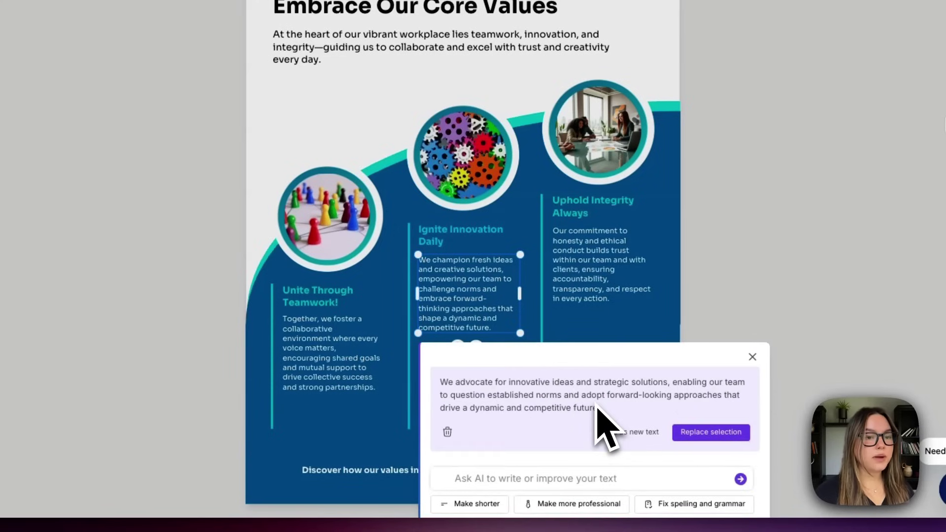
click(710, 432)
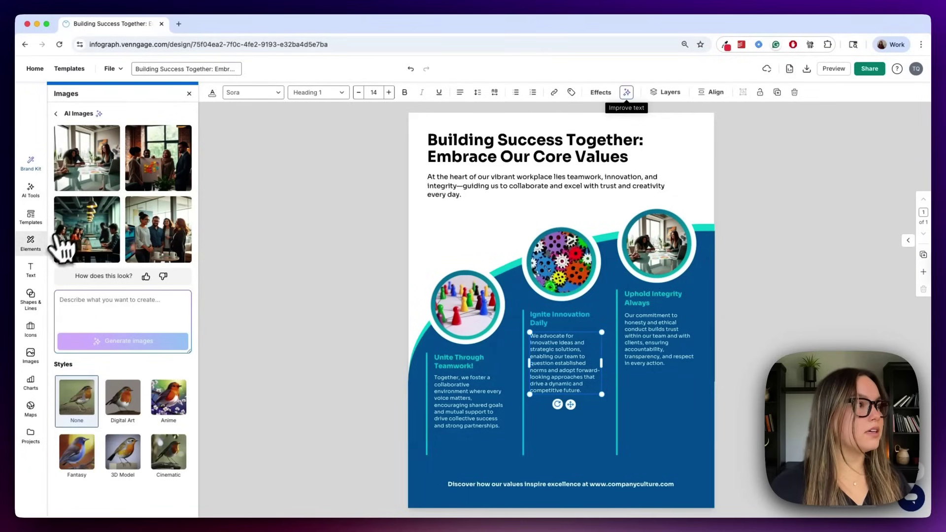
Step: Create a new brand kit from the gumroad.com suggestion and confirm it
click(30, 164)
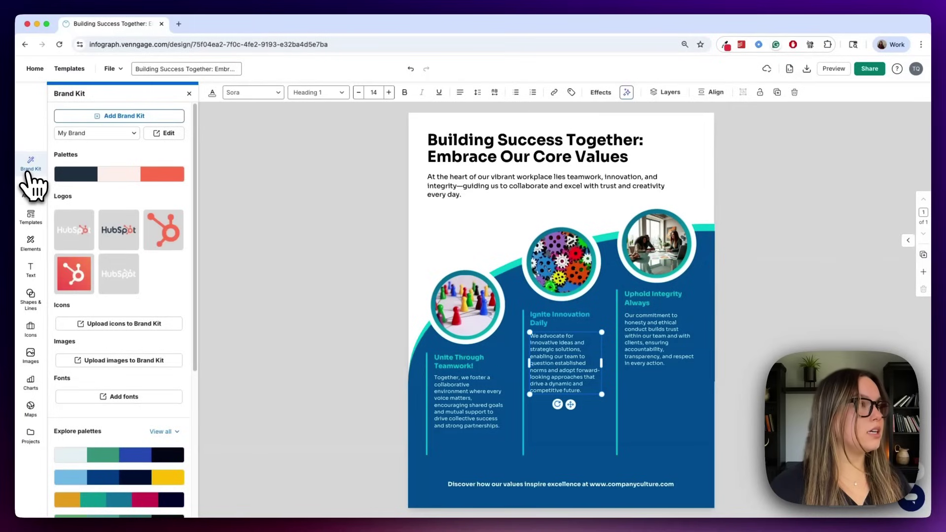
click(119, 116)
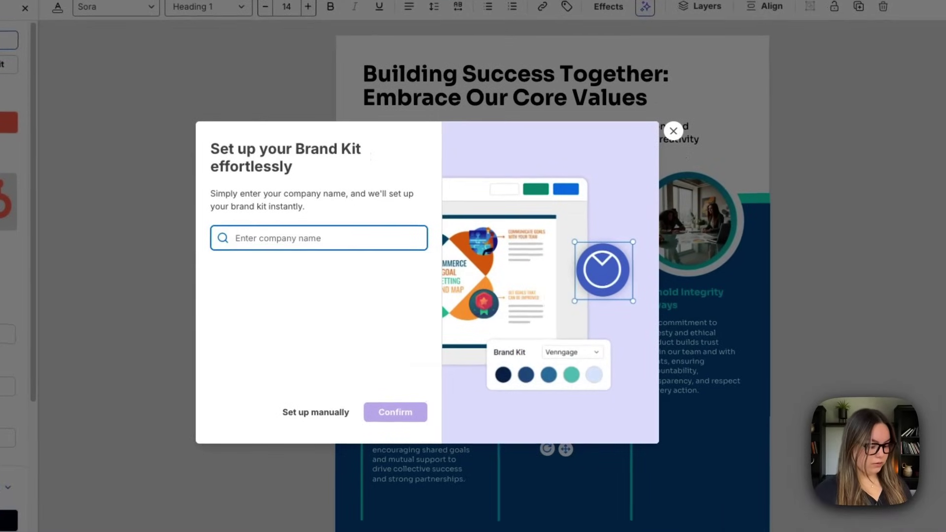
text(Gu)
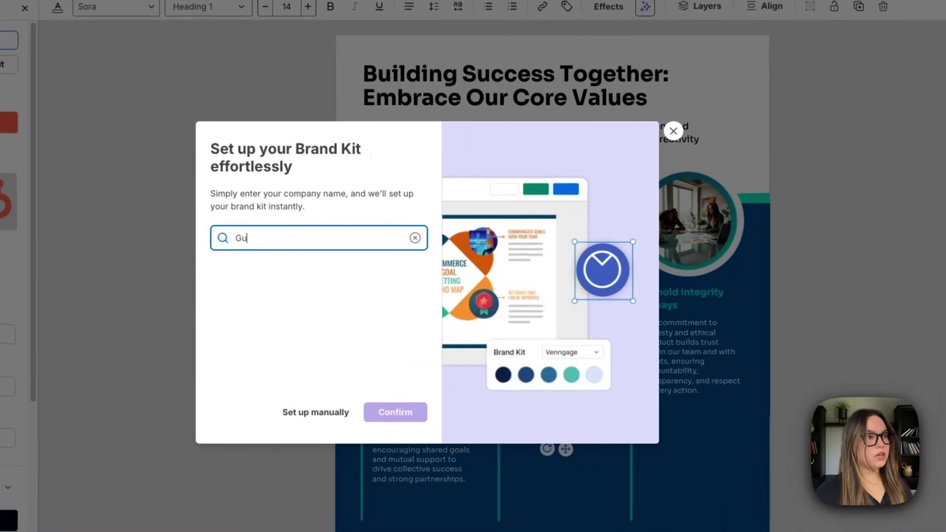
text(mroad)
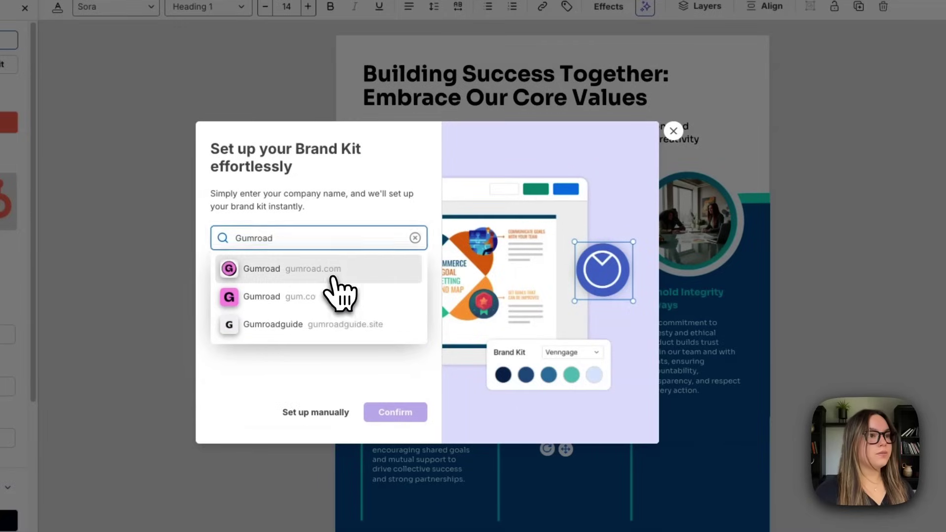
click(326, 268)
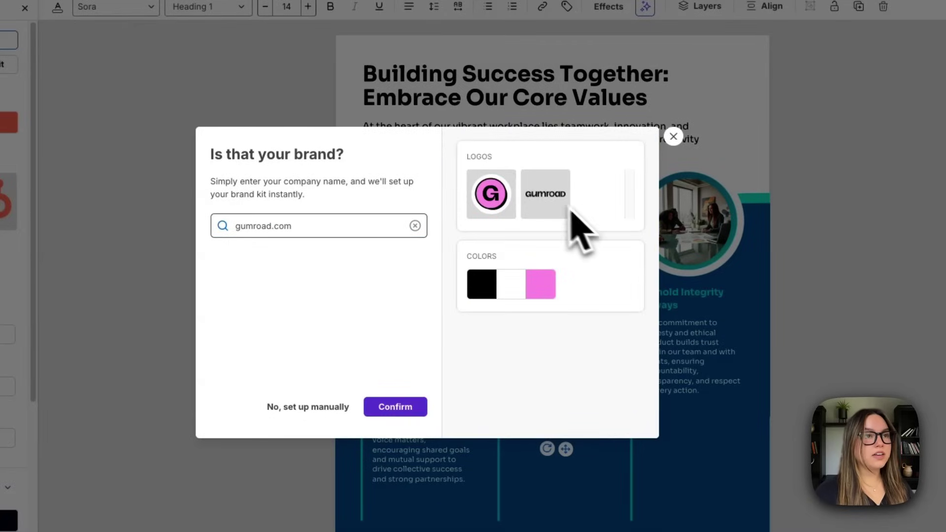
click(395, 407)
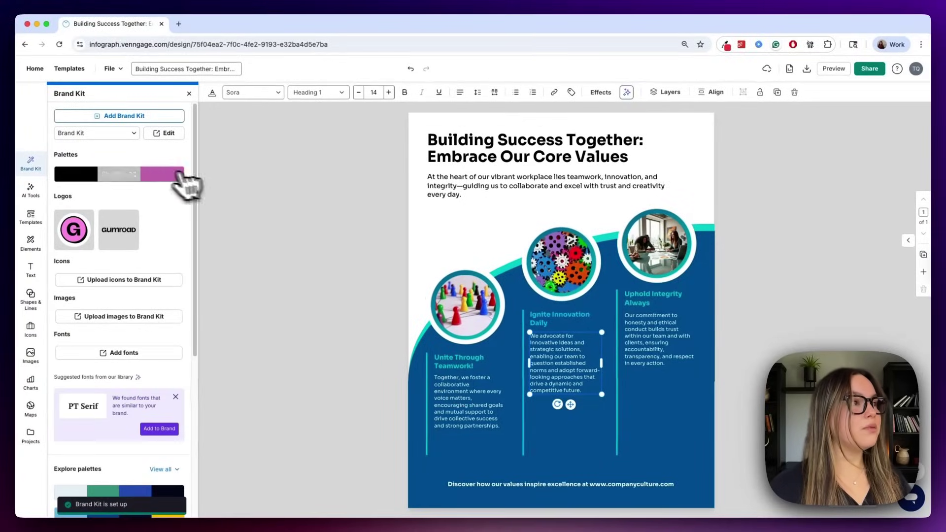
Step: Apply and shuffle the Gumroad black, white and pink palette across the poster
click(120, 175)
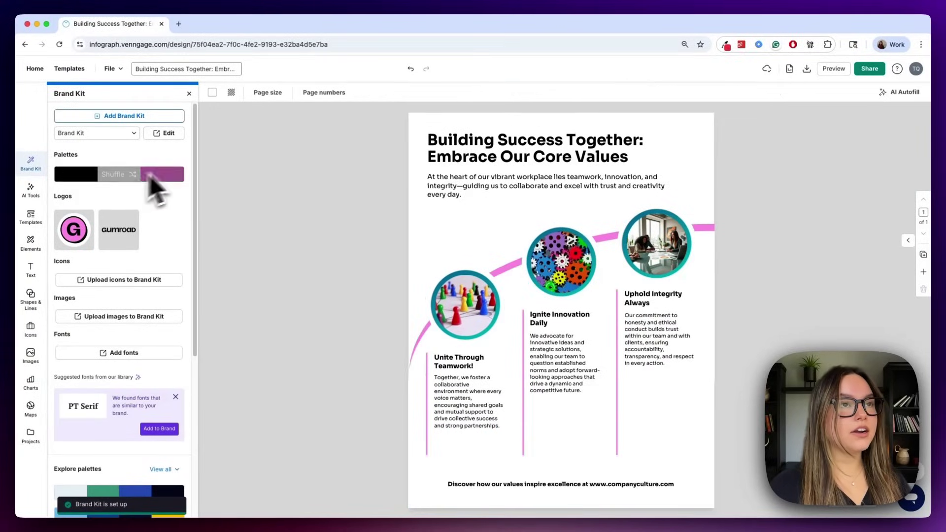
click(117, 175)
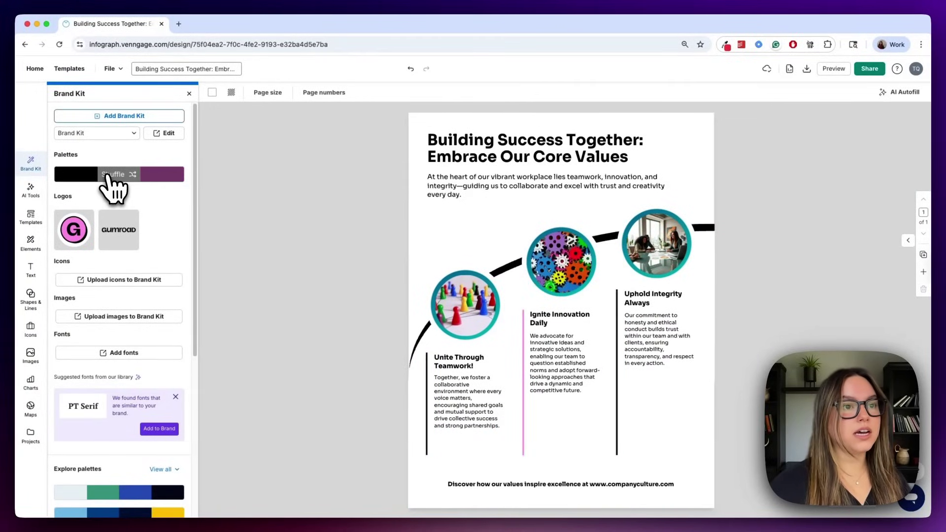
Step: Add the pink G logo, shrink it and place it at the poster's bottom-right
click(74, 229)
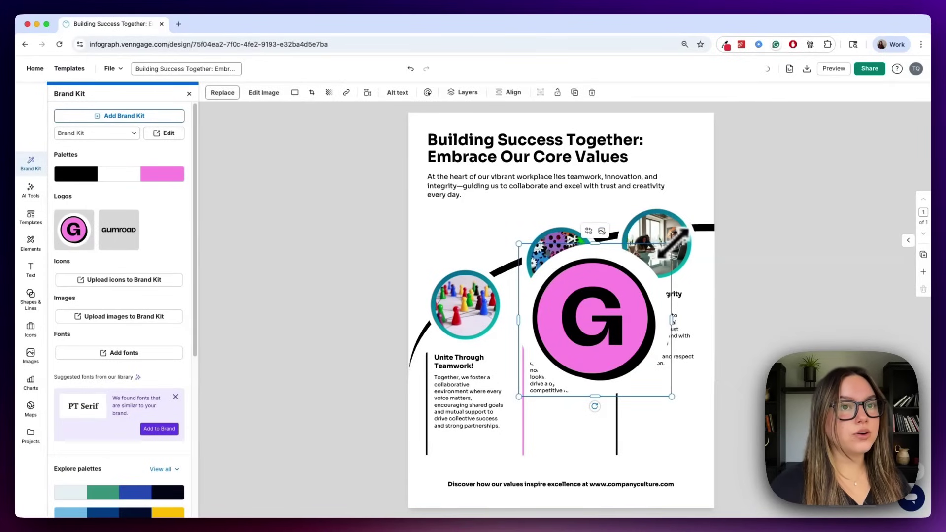
drag(519, 244, 636, 370)
drag(551, 348, 687, 464)
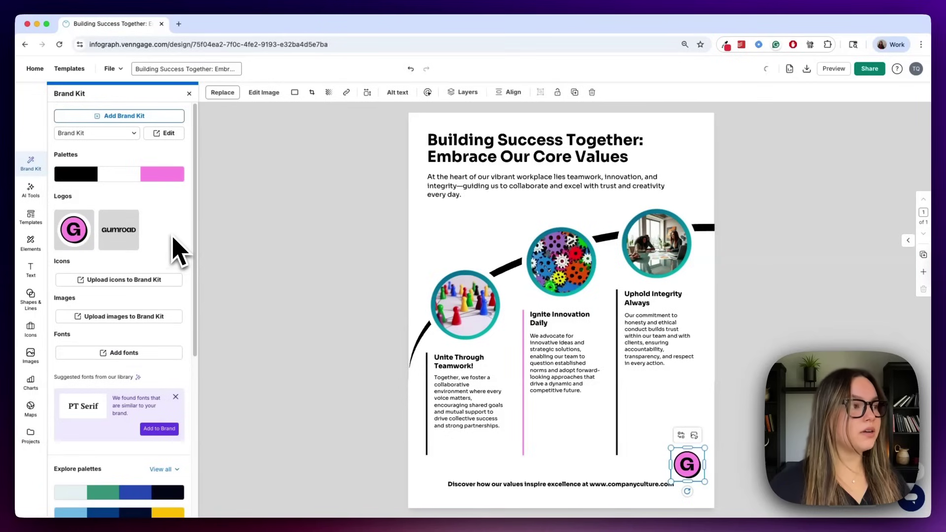
click(176, 255)
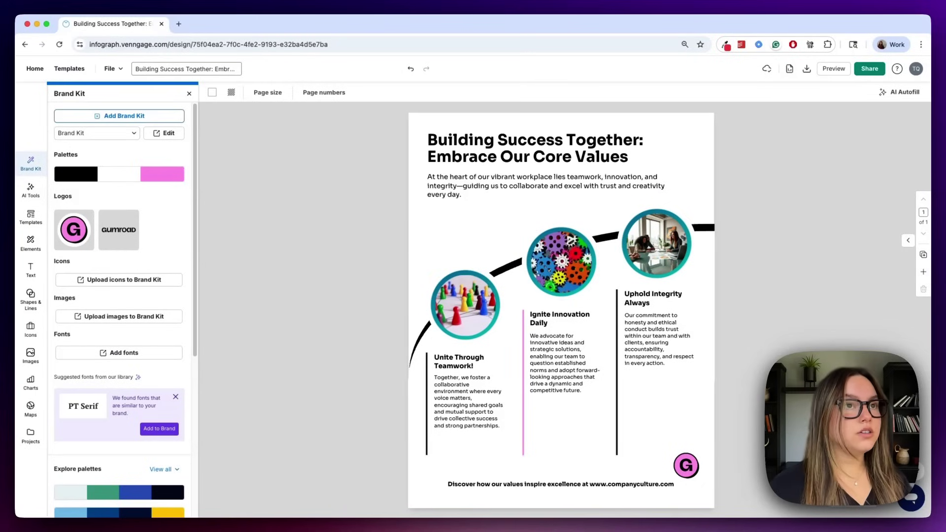
Step: Set the poster heading font to Alfa Slab One
click(536, 148)
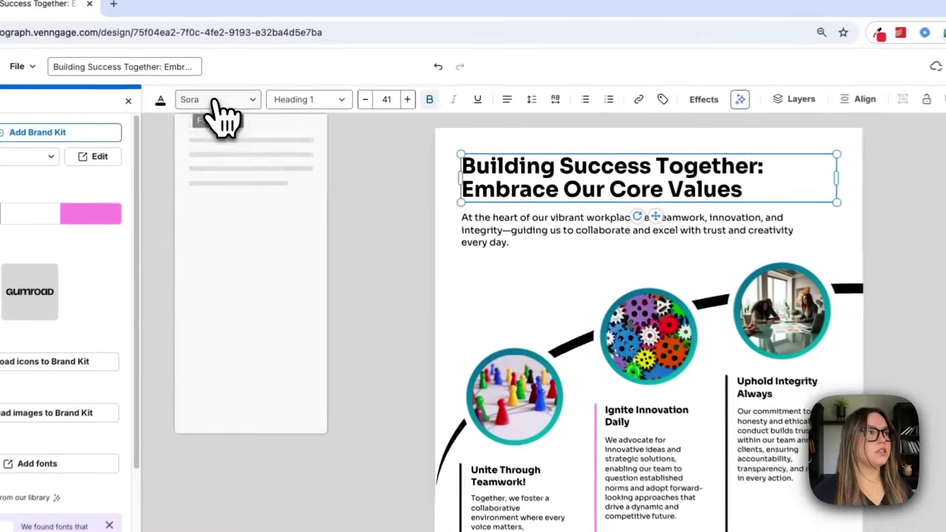
click(252, 91)
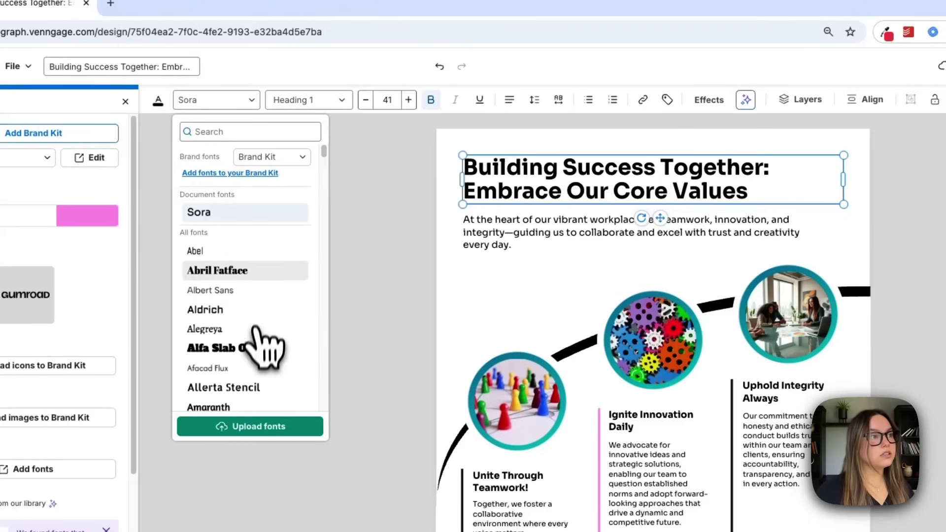
click(222, 347)
click(645, 77)
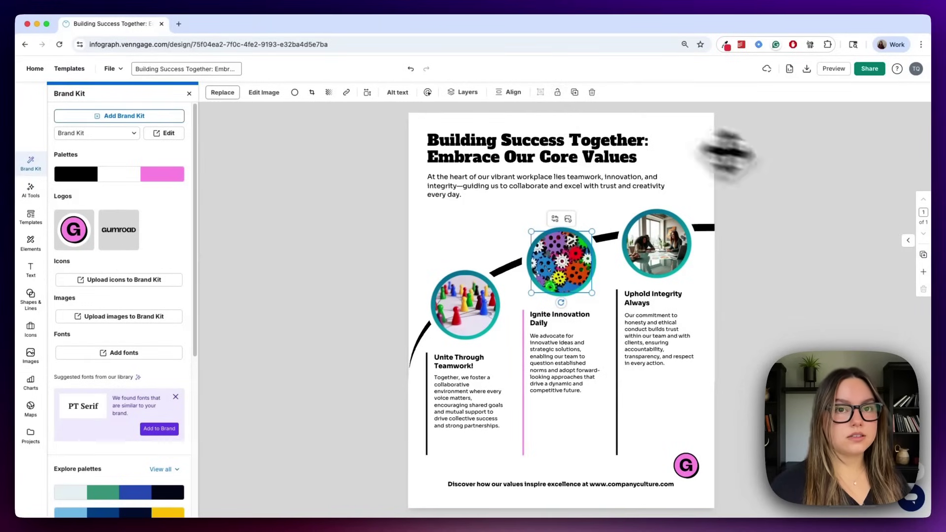
click(846, 239)
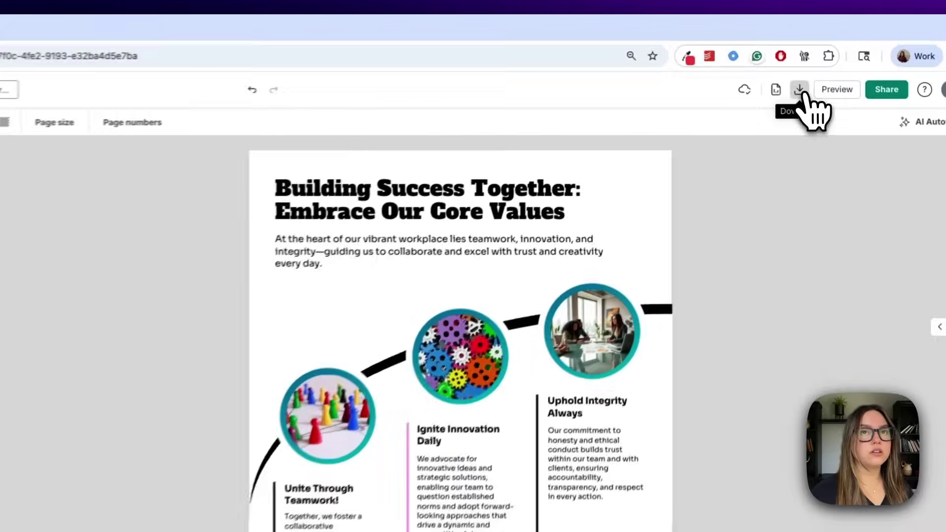
click(807, 68)
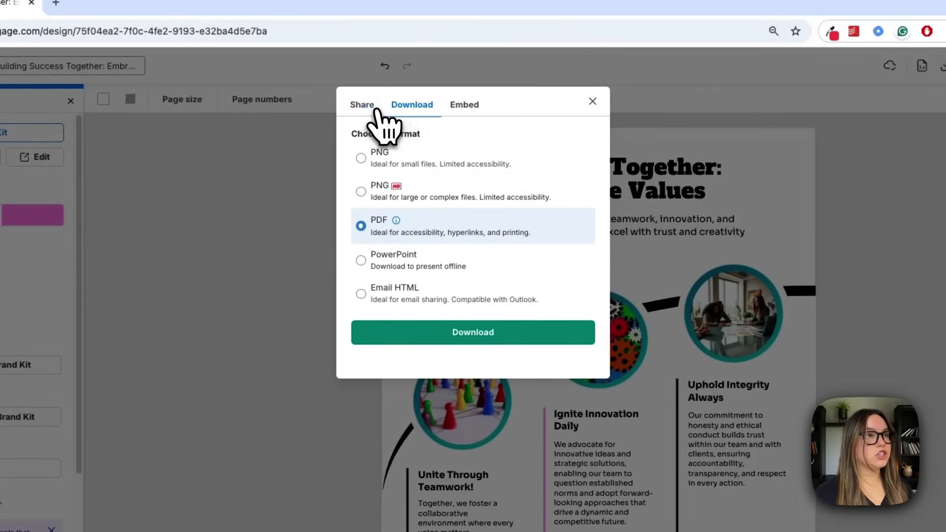
click(362, 104)
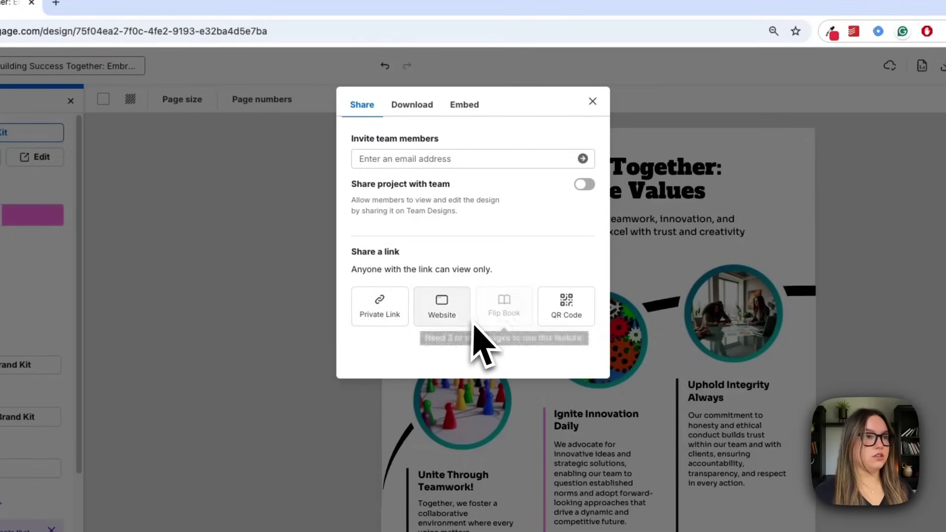
click(464, 104)
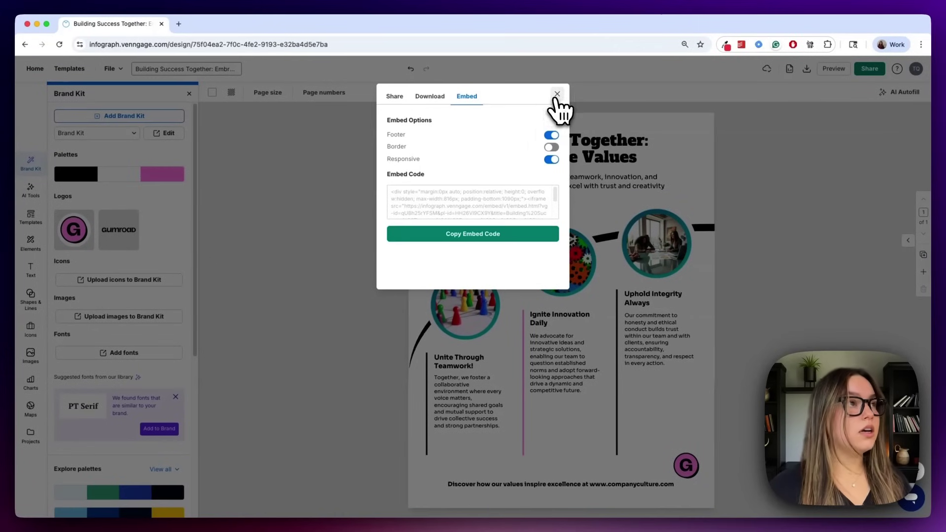
click(556, 96)
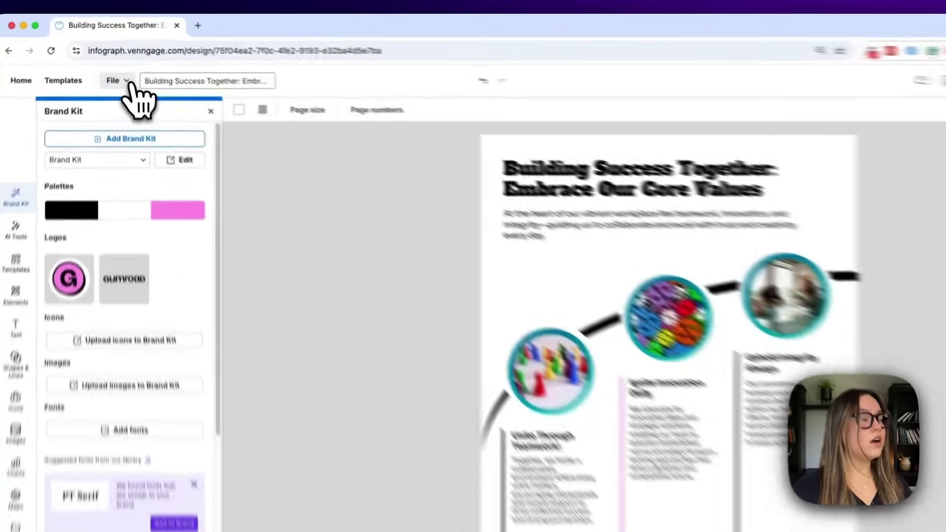
Step: Run File > Accessibility > Check my design on the poster
click(112, 68)
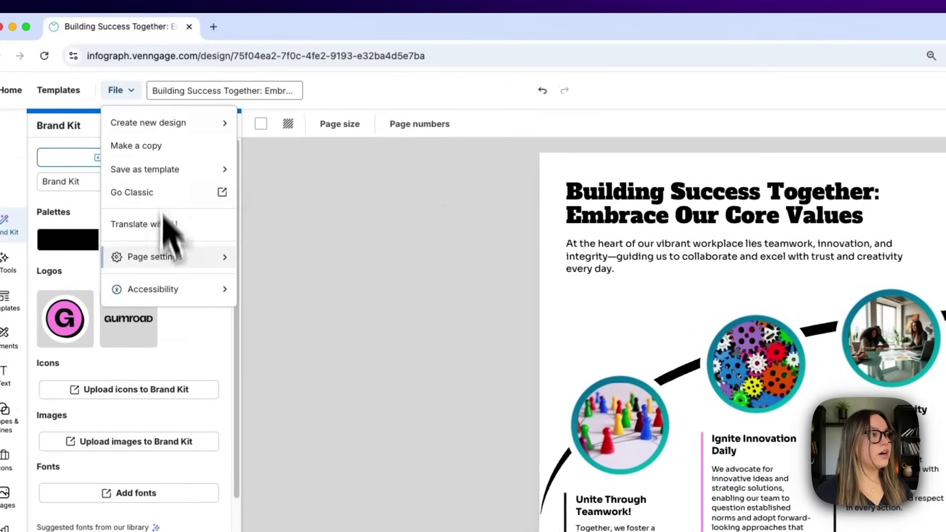
mouse_move(153, 290)
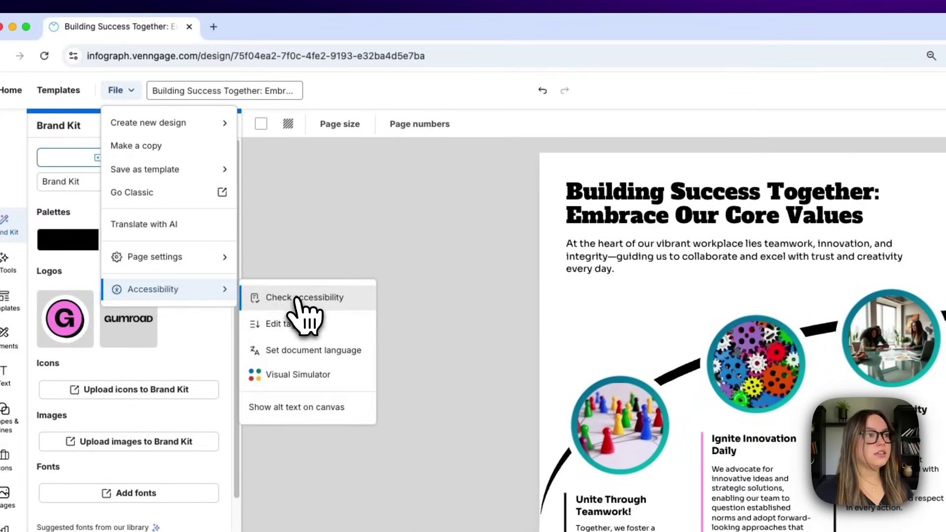
click(305, 297)
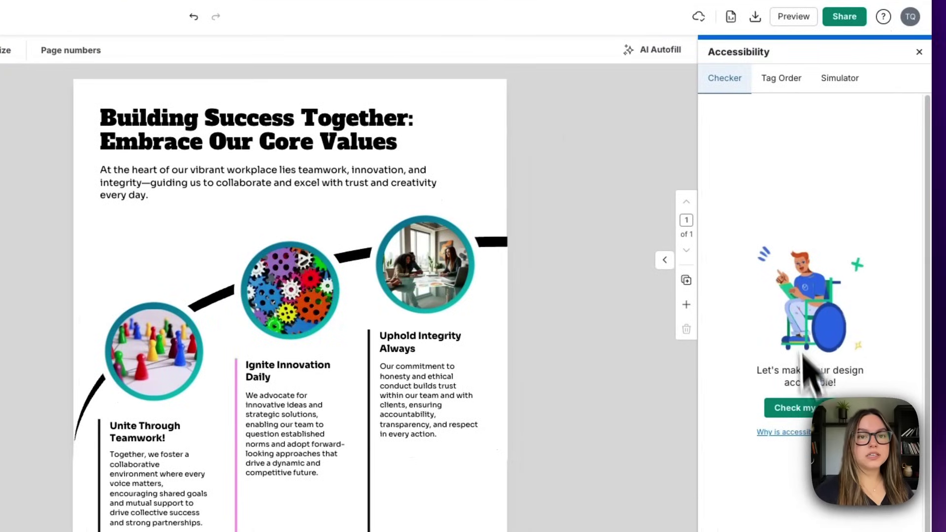
click(792, 407)
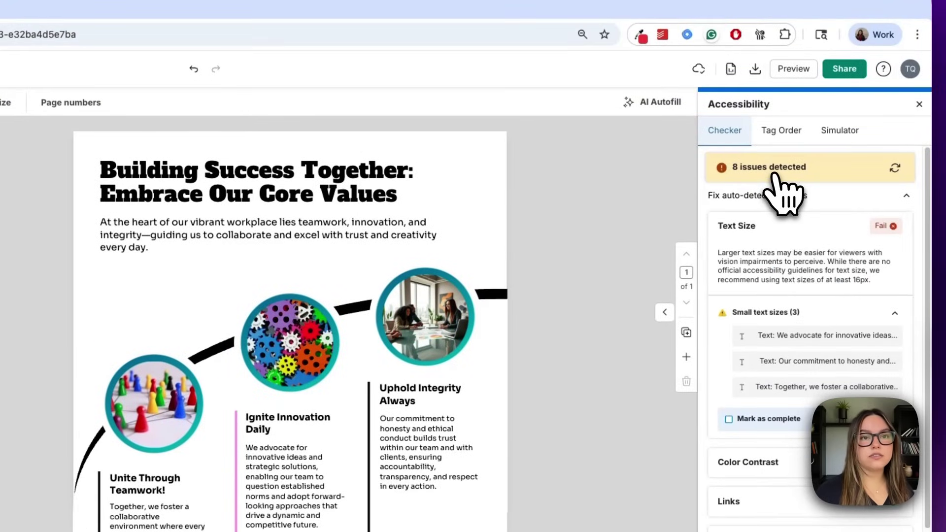
scroll(792, 255, down, 4)
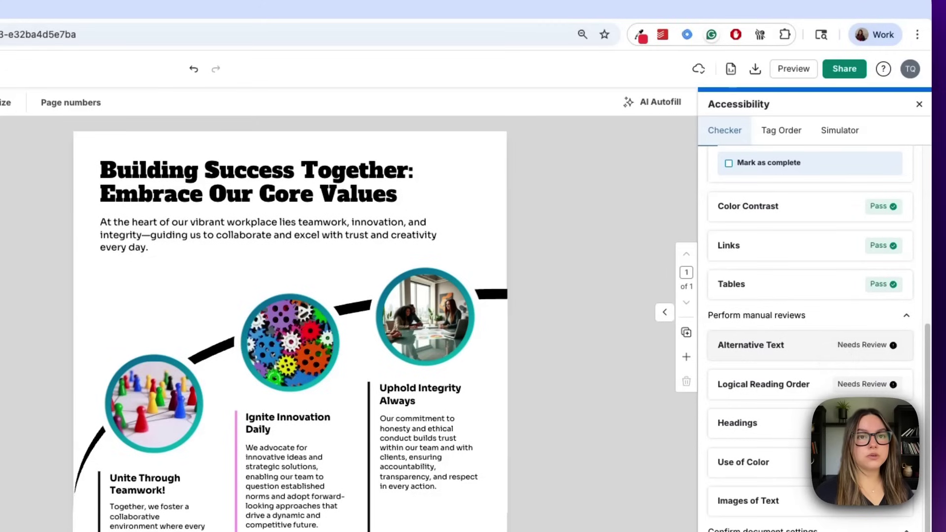